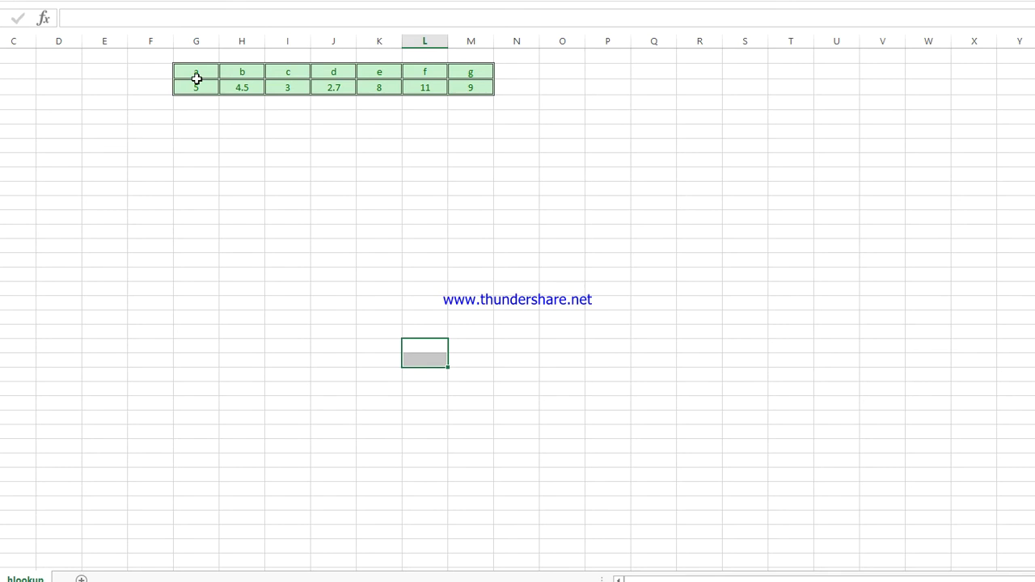
# Point out the a–g lookup table, its letter row and values such as 4.5 and 8.
pyautogui.moveTo(190, 73); pyautogui.dragTo(482, 95)
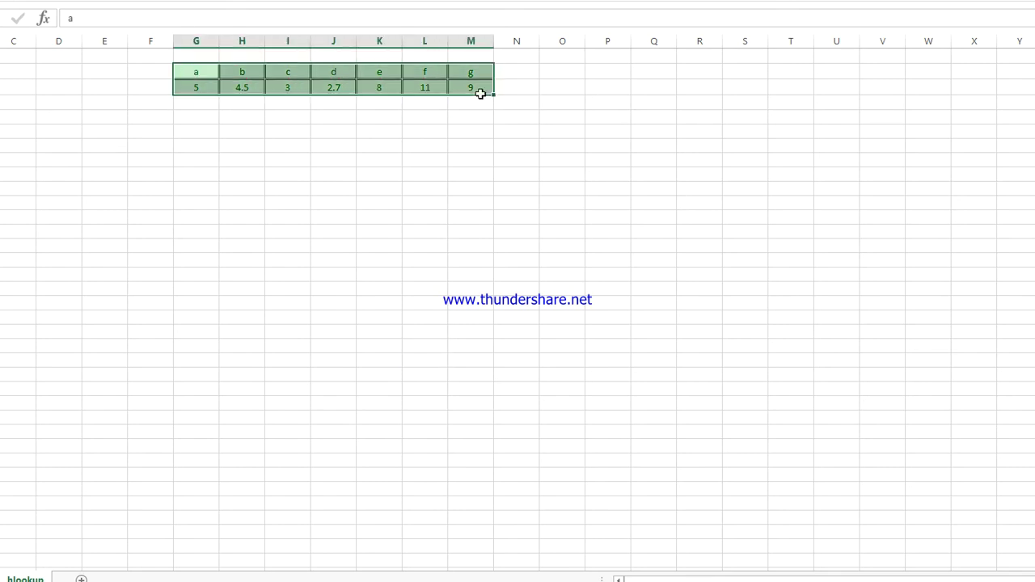
pyautogui.moveTo(196, 71); pyautogui.dragTo(462, 76)
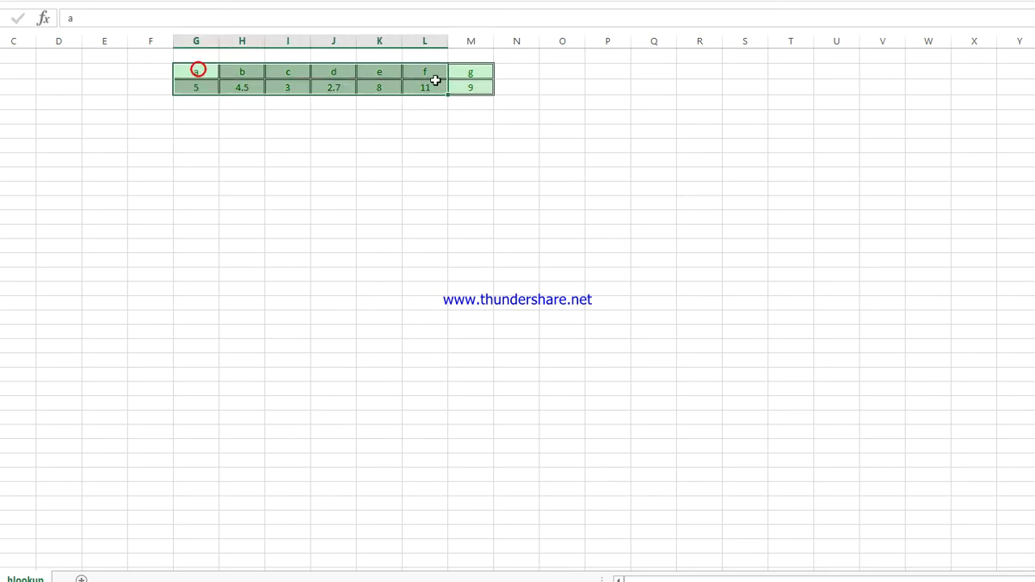
pyautogui.click(197, 89)
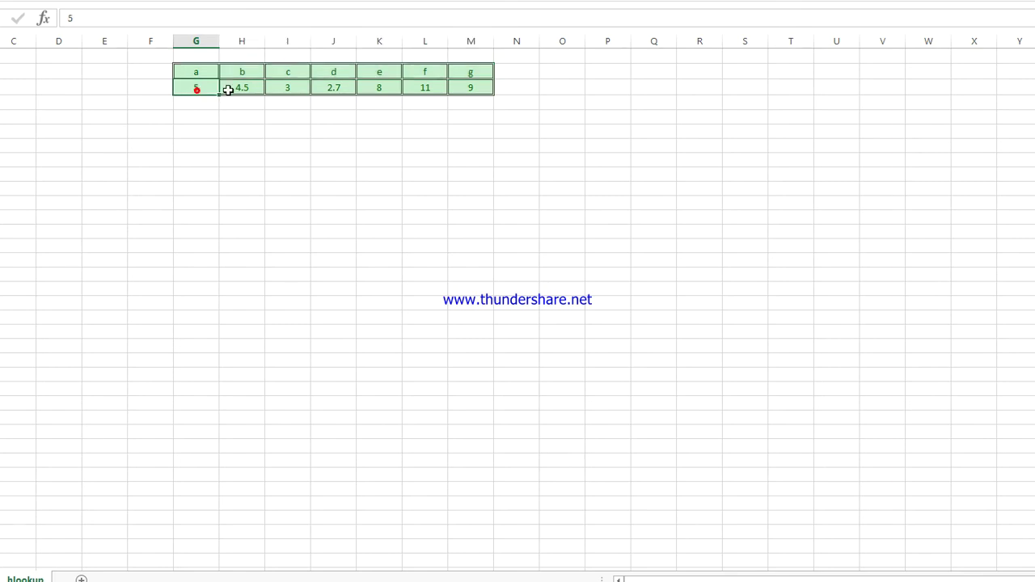
pyautogui.click(258, 88)
pyautogui.click(293, 90)
pyautogui.click(333, 90)
pyautogui.click(381, 90)
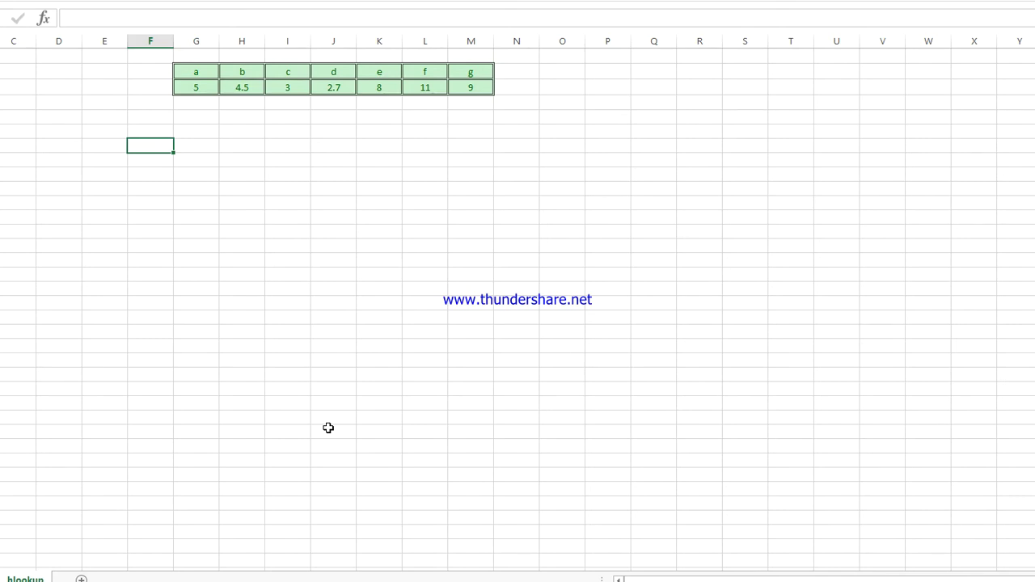
# Enter the letters a, b, c, d, e, f, g down column F from F7.
pyautogui.write('a')
pyautogui.press('Return')
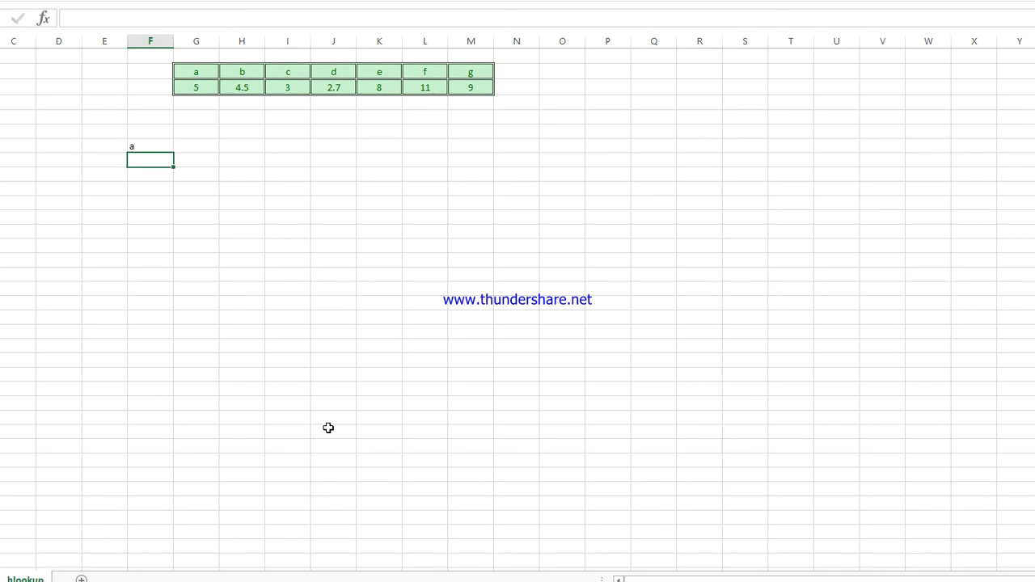
pyautogui.write('b')
pyautogui.press('Return')
pyautogui.write('c')
pyautogui.press('Return')
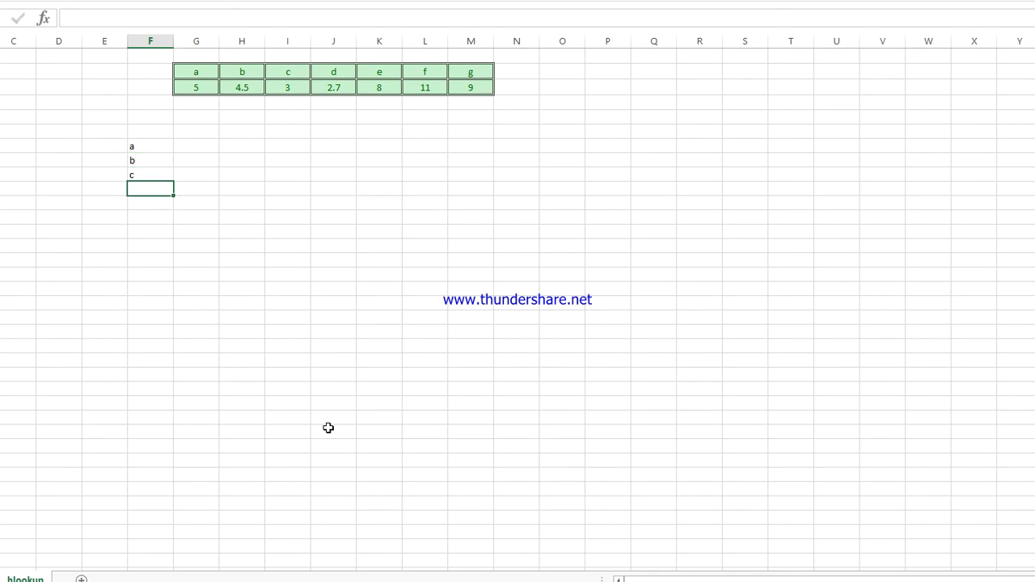
pyautogui.write('d')
pyautogui.press('Return')
pyautogui.write('e')
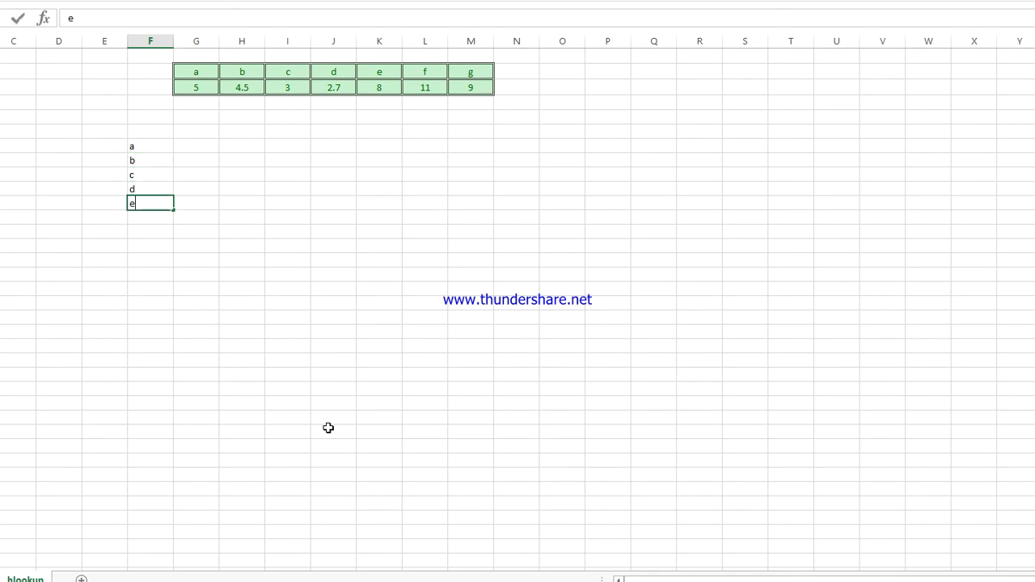
pyautogui.press('Return')
pyautogui.write('f')
pyautogui.press('Return')
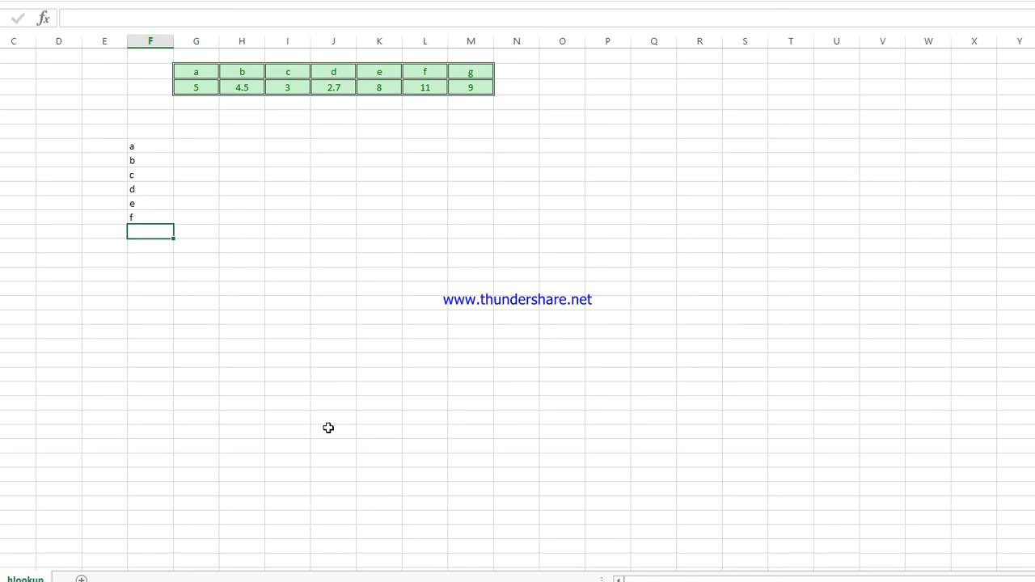
pyautogui.write('g')
pyautogui.press('Return')
# Start =HLOOKUP in G7 with lookup value F7 and absolute table range $G$2:$M$3.
pyautogui.click(180, 145)
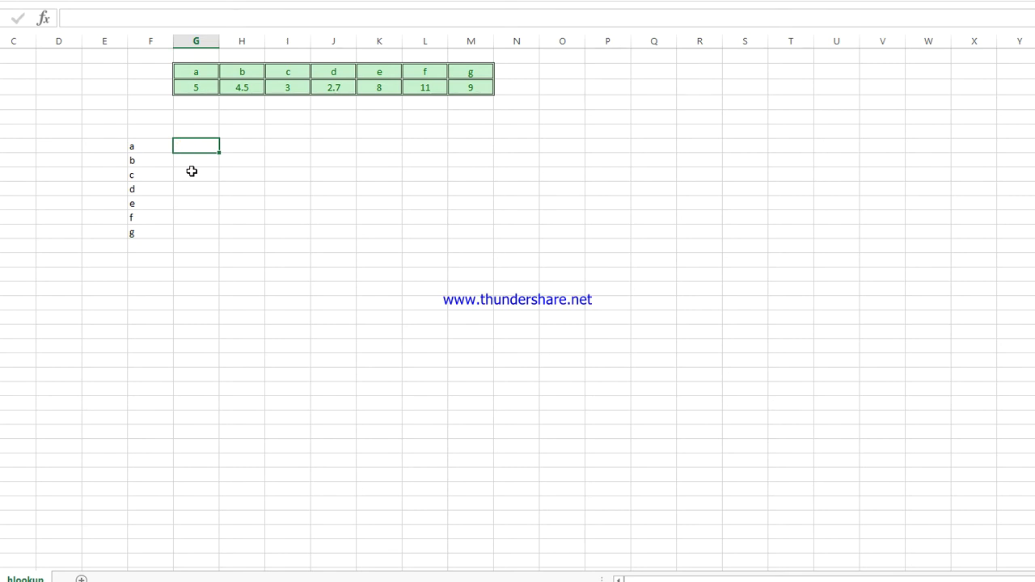
pyautogui.write('=')
pyautogui.write('h')
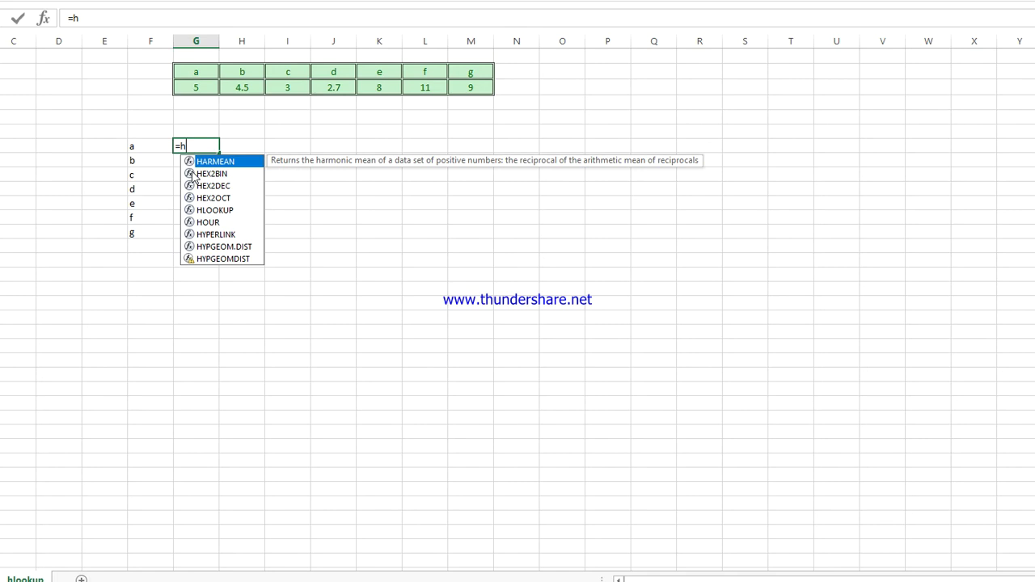
pyautogui.write('loo')
pyautogui.press('Tab')
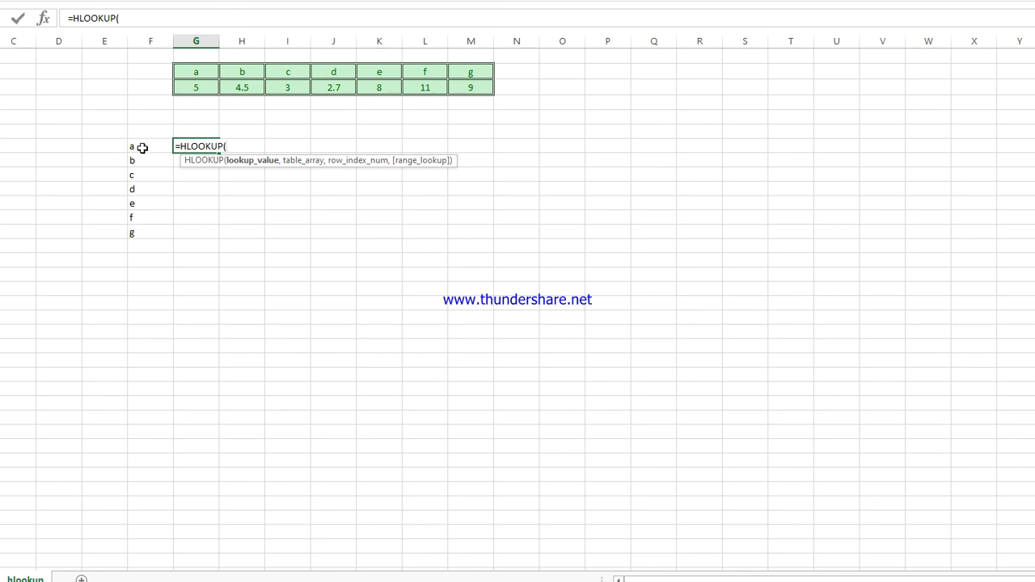
pyautogui.click(142, 148)
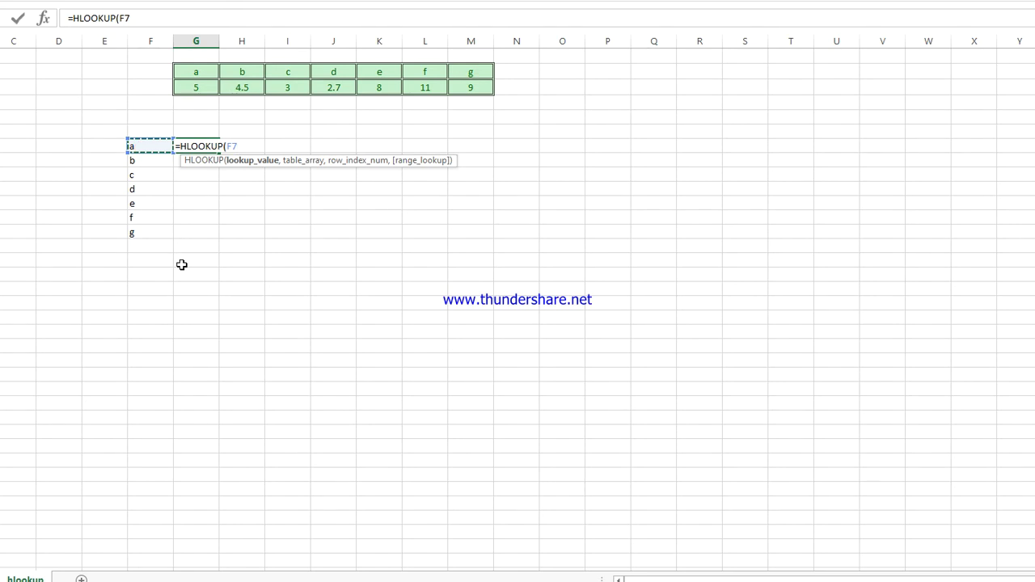
pyautogui.write(',')
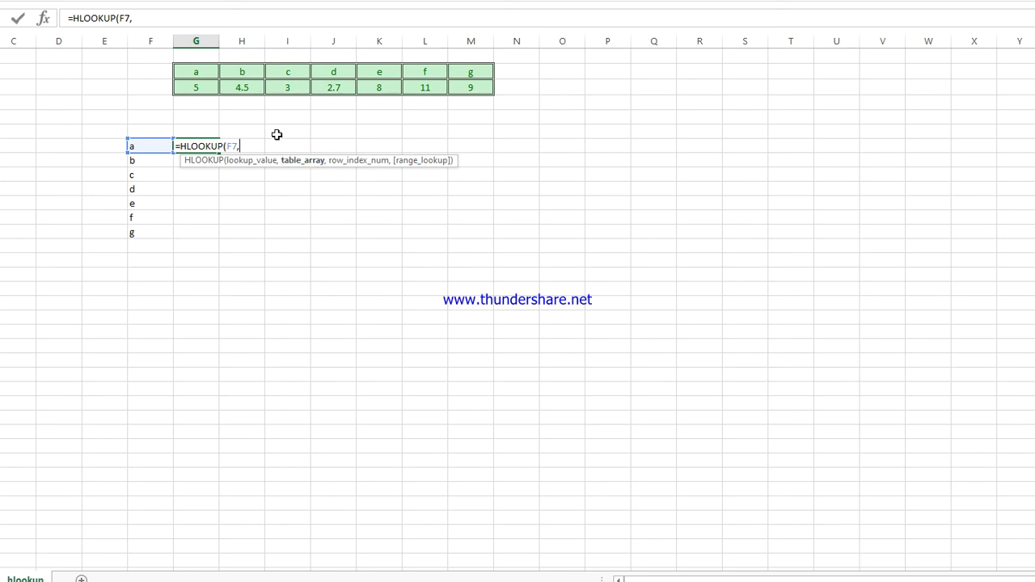
pyautogui.moveTo(198, 74); pyautogui.dragTo(478, 89)
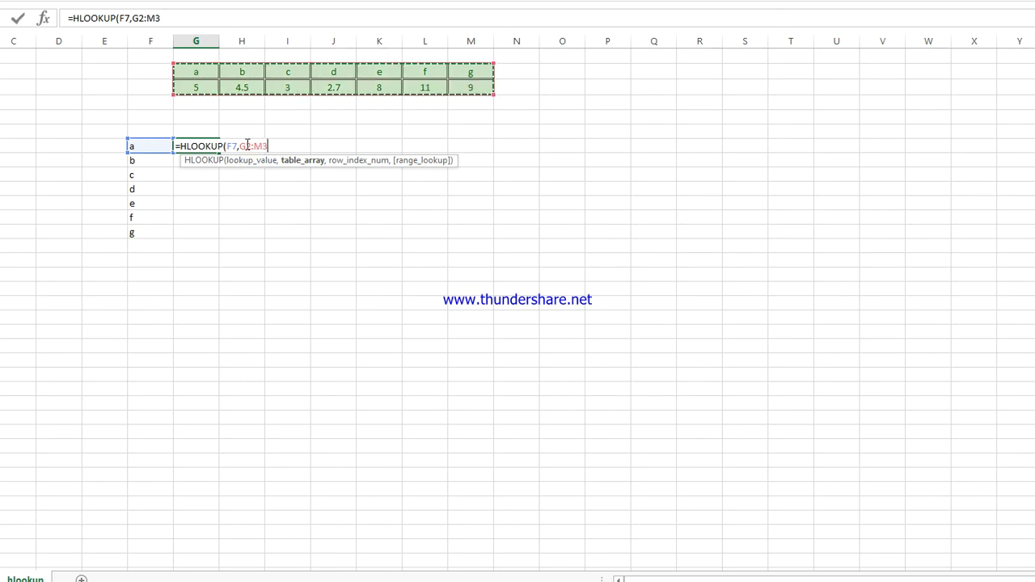
pyautogui.moveTo(242, 146); pyautogui.dragTo(260, 145)
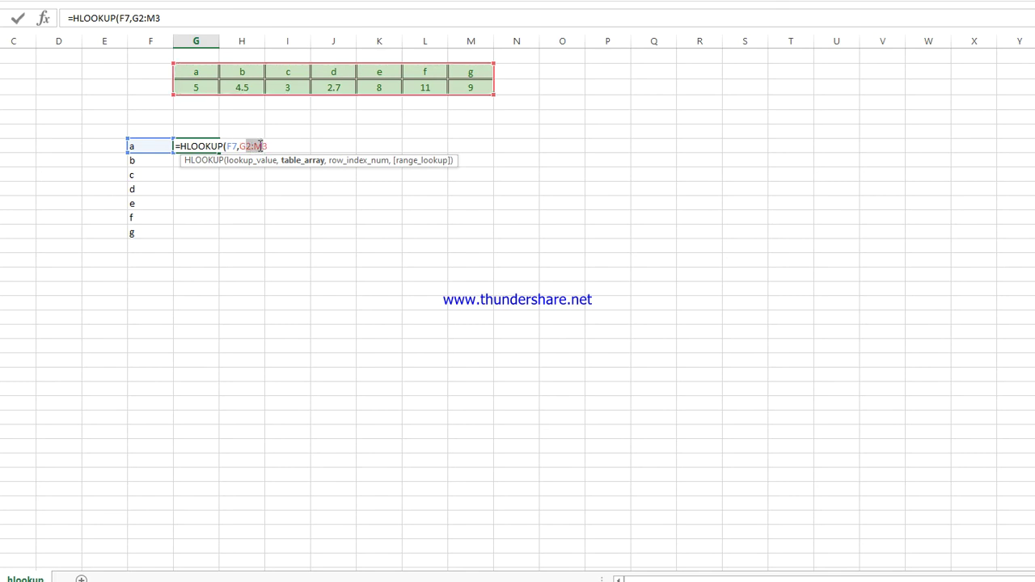
pyautogui.press('F4')
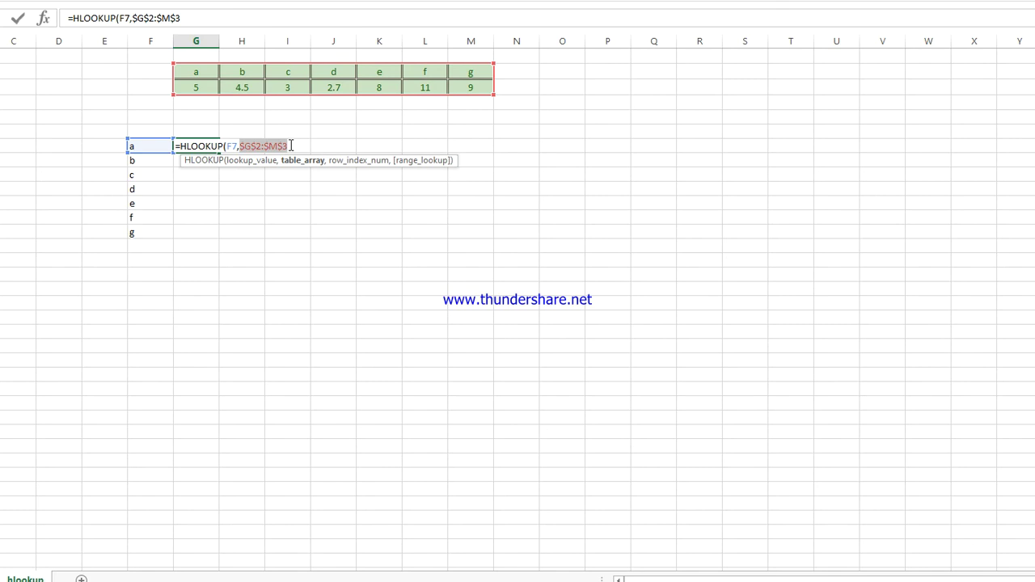
pyautogui.click(291, 146)
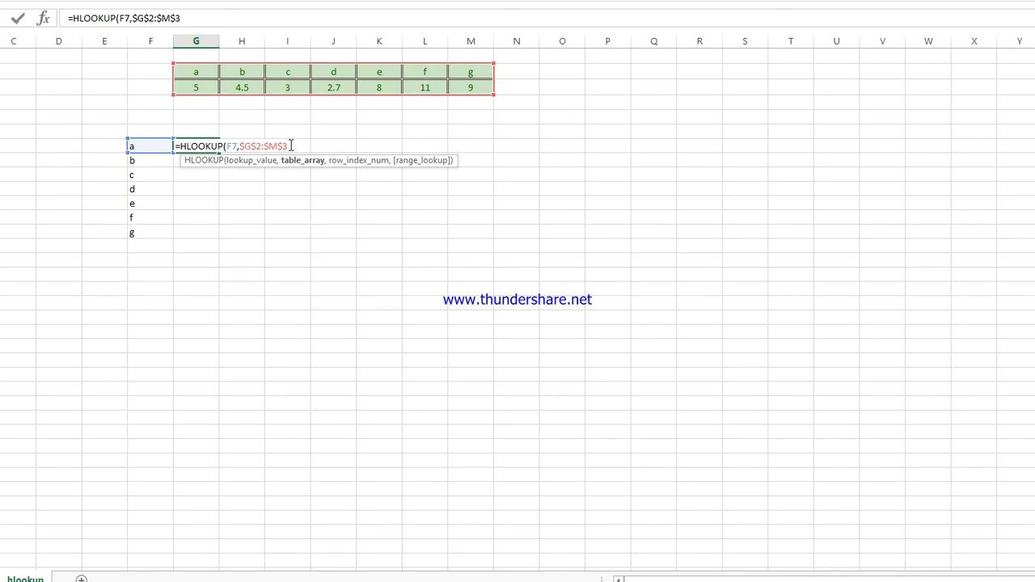
# Add row index 2 and FALSE exact match, then close the G7 HLOOKUP parenthesis.
pyautogui.write(',')
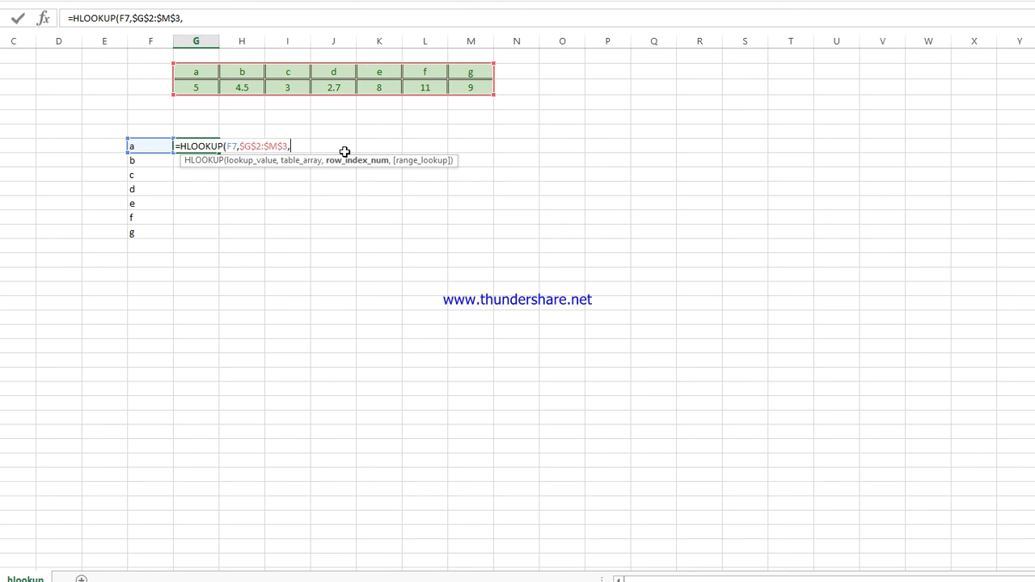
pyautogui.write('2')
pyautogui.write(',')
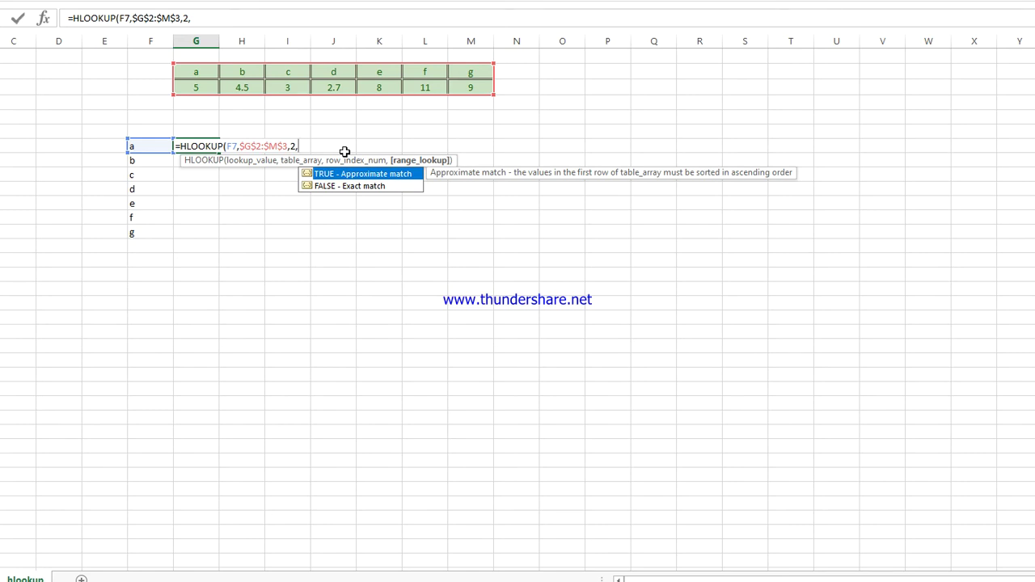
pyautogui.doubleClick(327, 188)
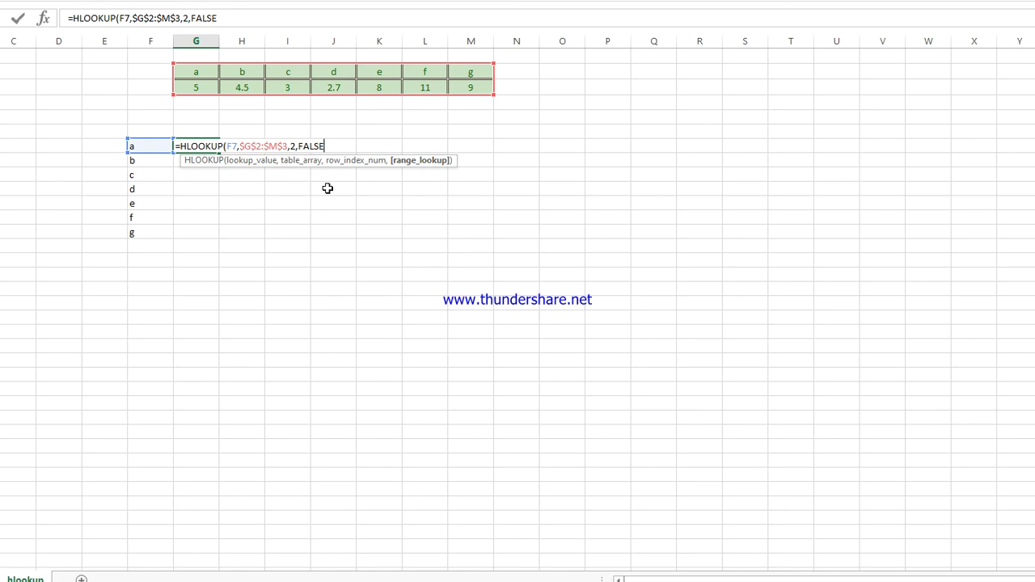
pyautogui.write(')')
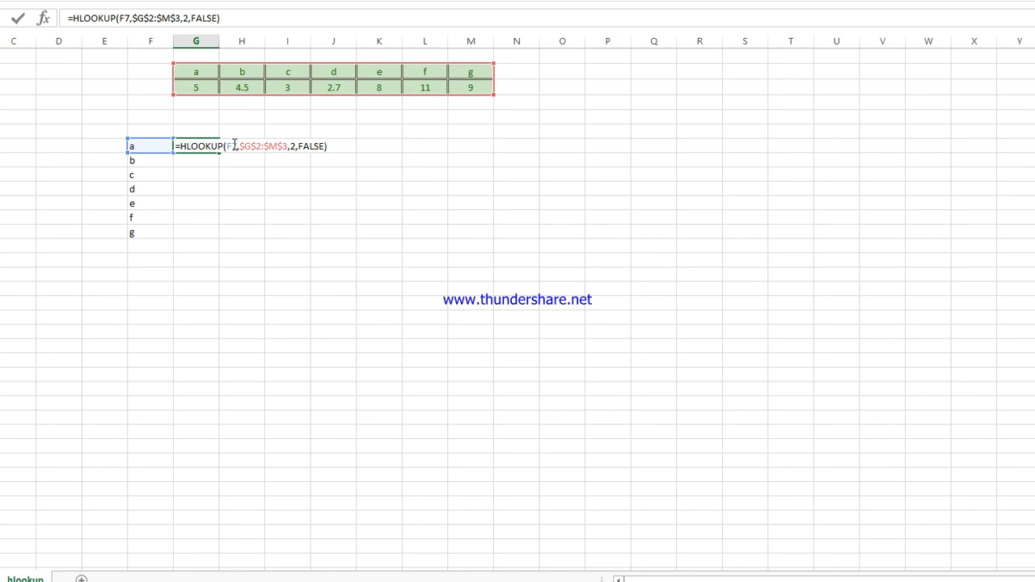
# Review the F7, $G$2:$M$3, row 2 and FALSE arguments of the uncommitted formula.
pyautogui.moveTo(229, 146); pyautogui.dragTo(235, 145)
pyautogui.moveTo(241, 146); pyautogui.dragTo(289, 146)
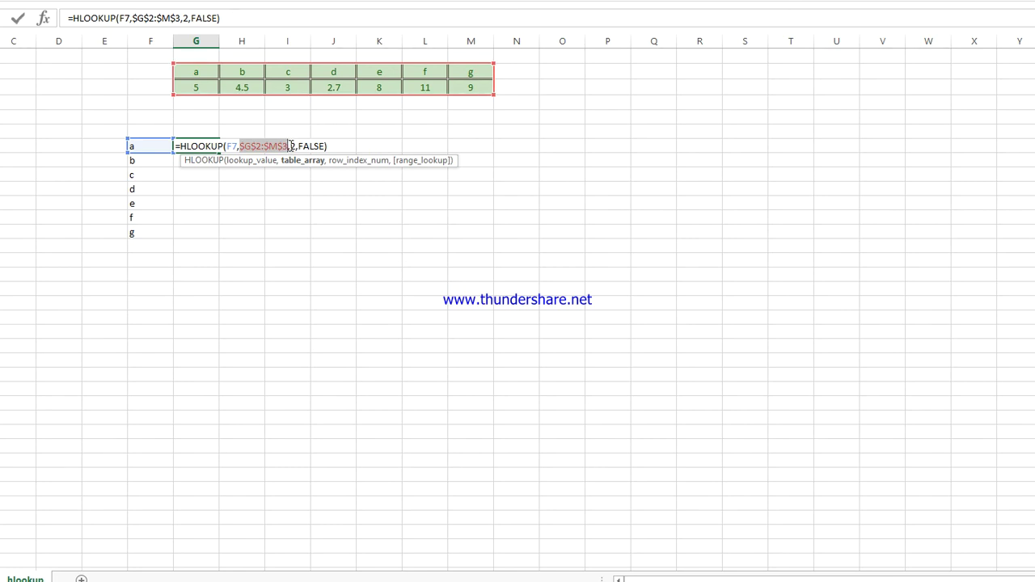
pyautogui.click(289, 145)
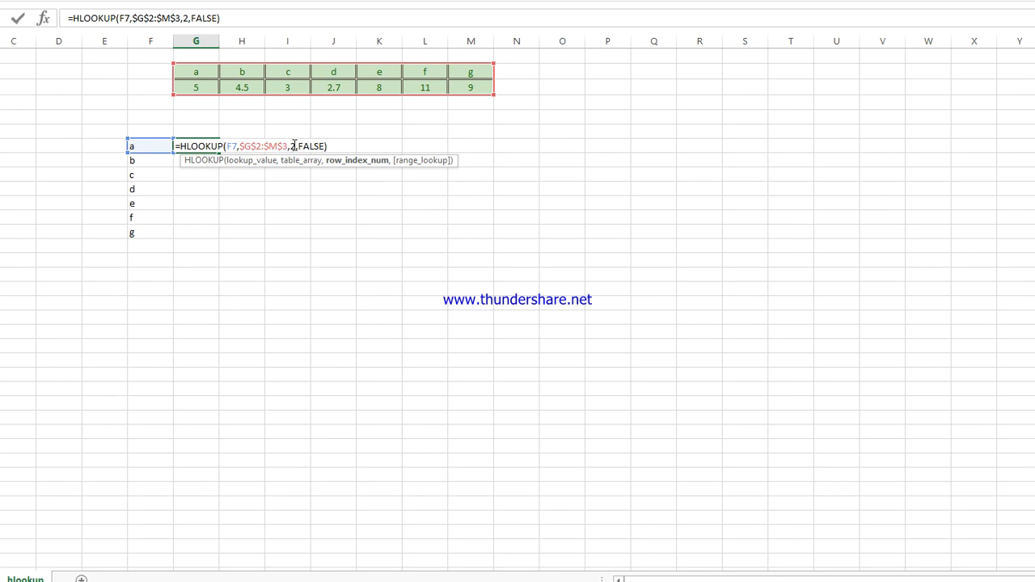
pyautogui.doubleClick(306, 147)
pyautogui.click(304, 145)
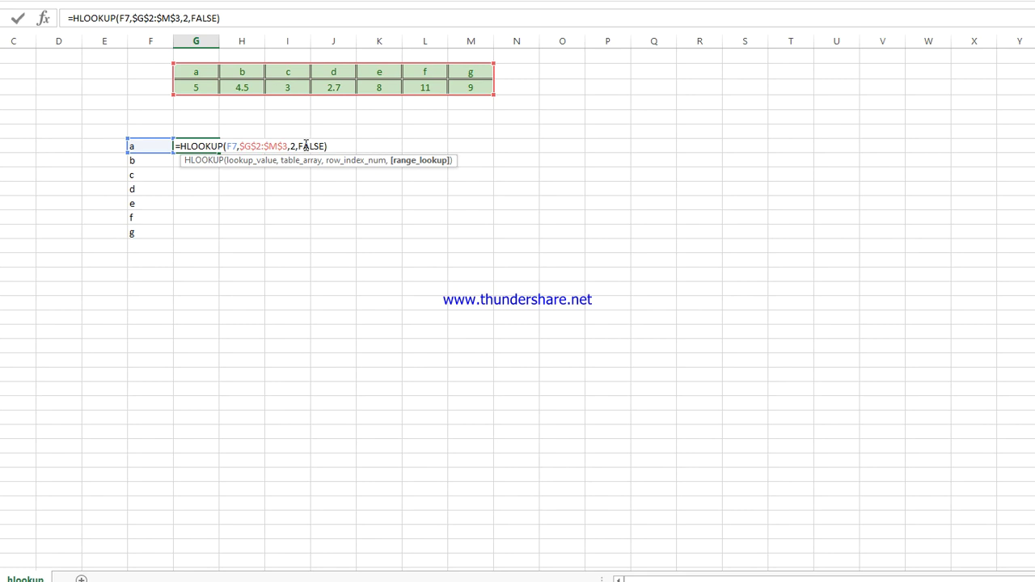
# Commit the G7 formula and fill it down to G13, returning 5 to 9 for a–g.
pyautogui.press('Return')
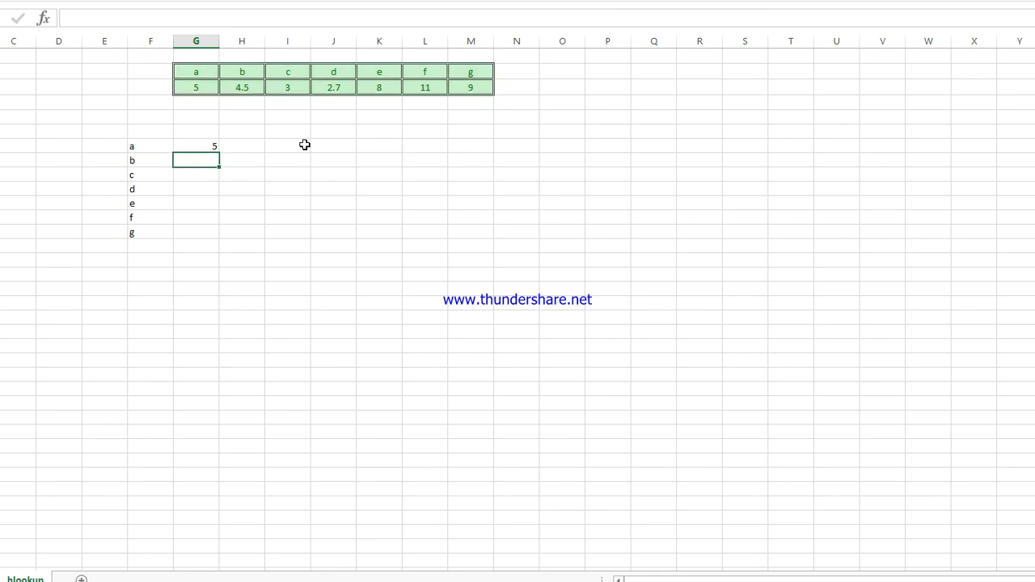
pyautogui.click(208, 147)
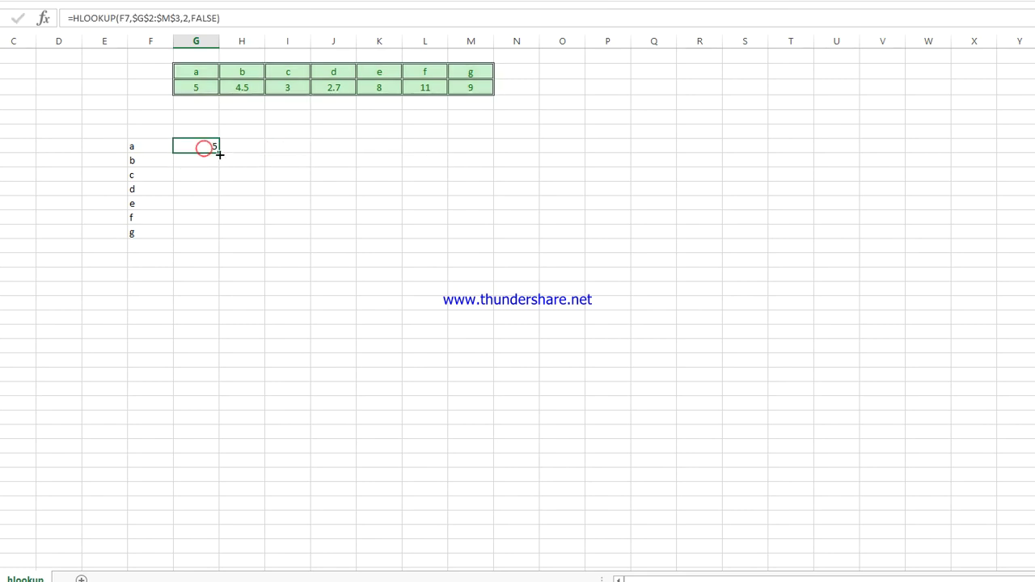
pyautogui.moveTo(219, 154); pyautogui.dragTo(220, 240)
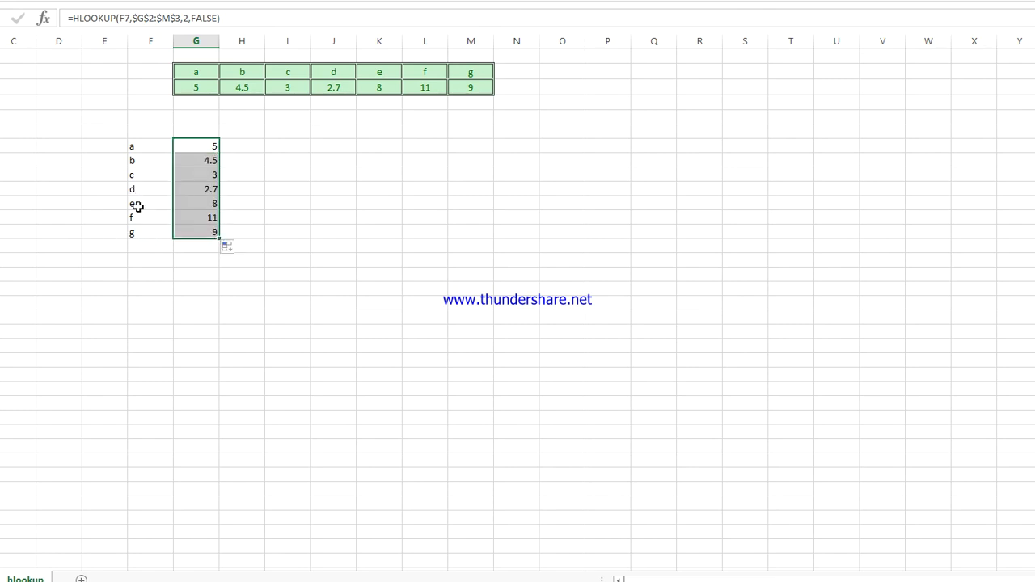
pyautogui.click(139, 206)
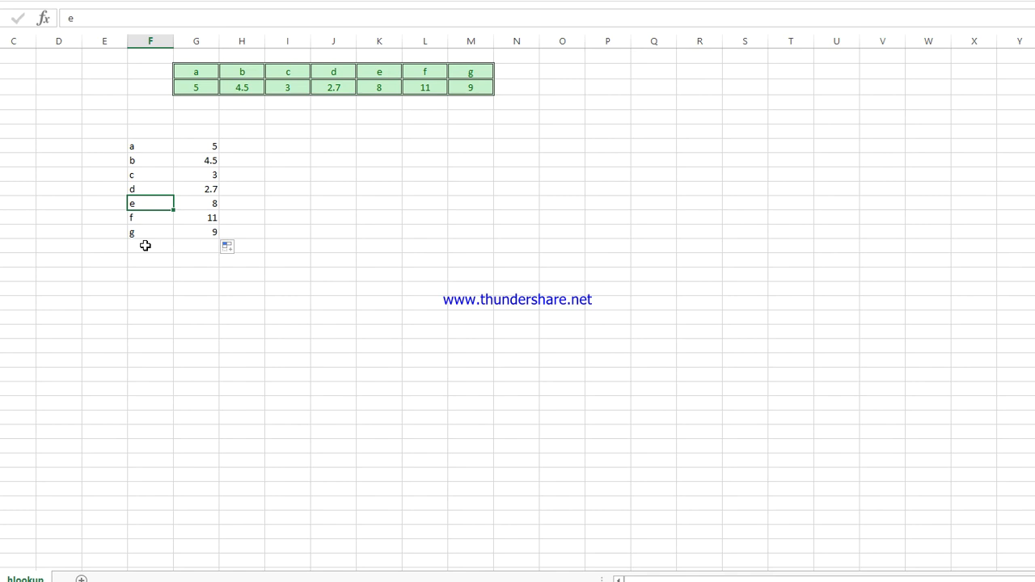
# Change the letter e in F11 to g.
pyautogui.press('F2')
pyautogui.press('BackSpace')
pyautogui.write('g')
pyautogui.click(291, 218)
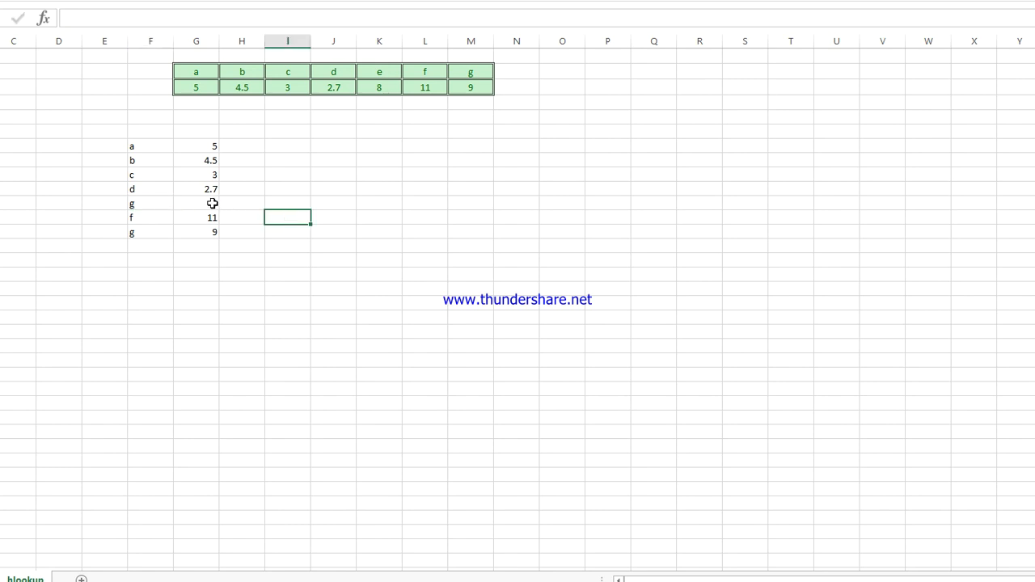
# Change d's table value from 2.7 to 45 and check G10 updates to 45.
pyautogui.click(333, 87)
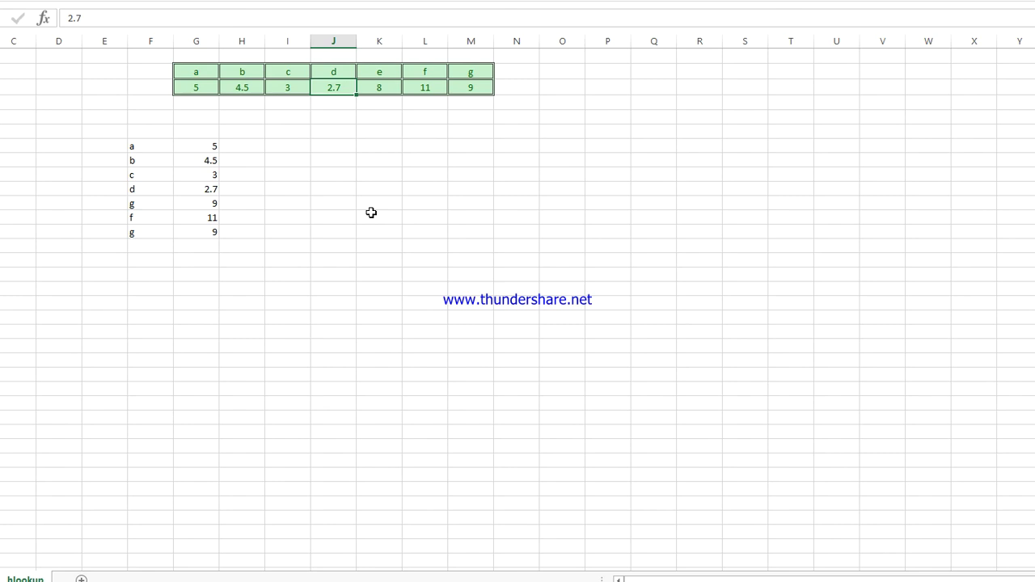
pyautogui.write('45')
pyautogui.click(376, 272)
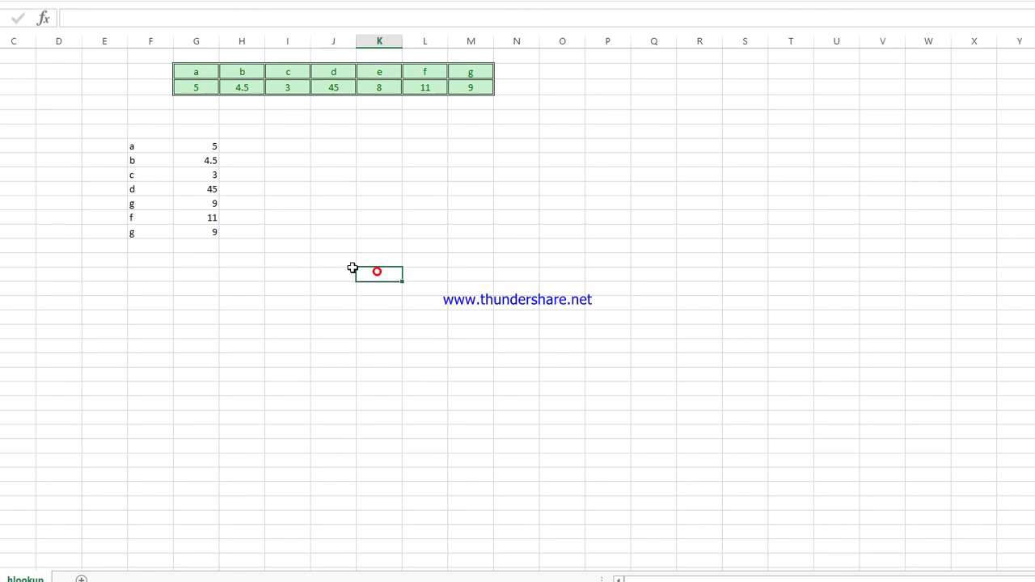
pyautogui.click(208, 190)
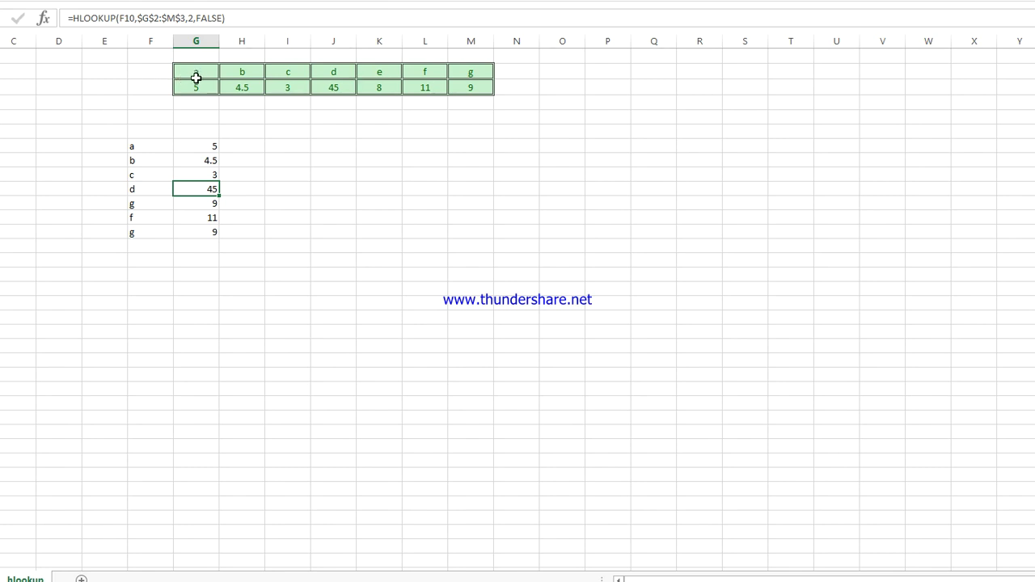
pyautogui.moveTo(190, 72); pyautogui.dragTo(473, 74)
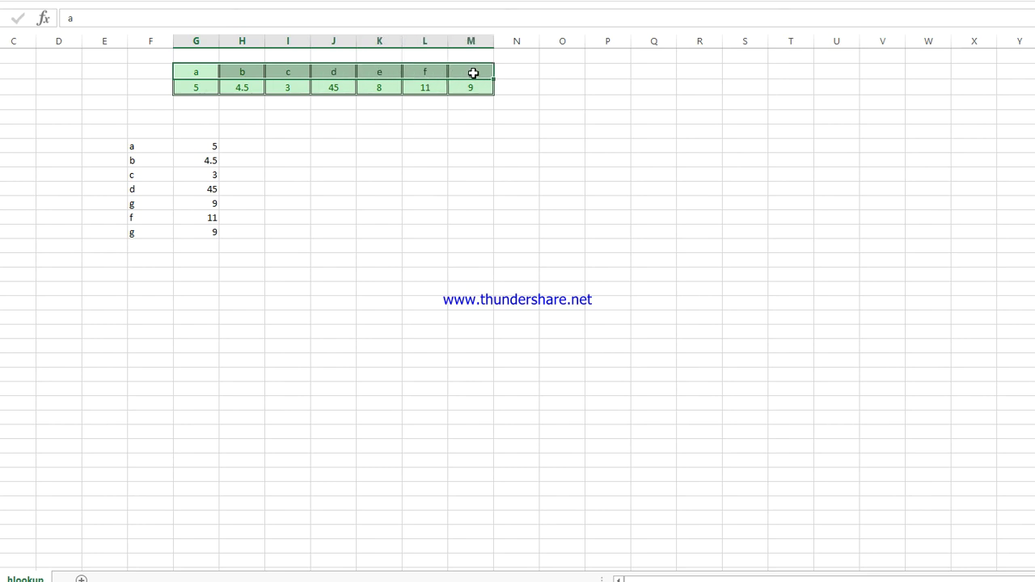
pyautogui.click(209, 87)
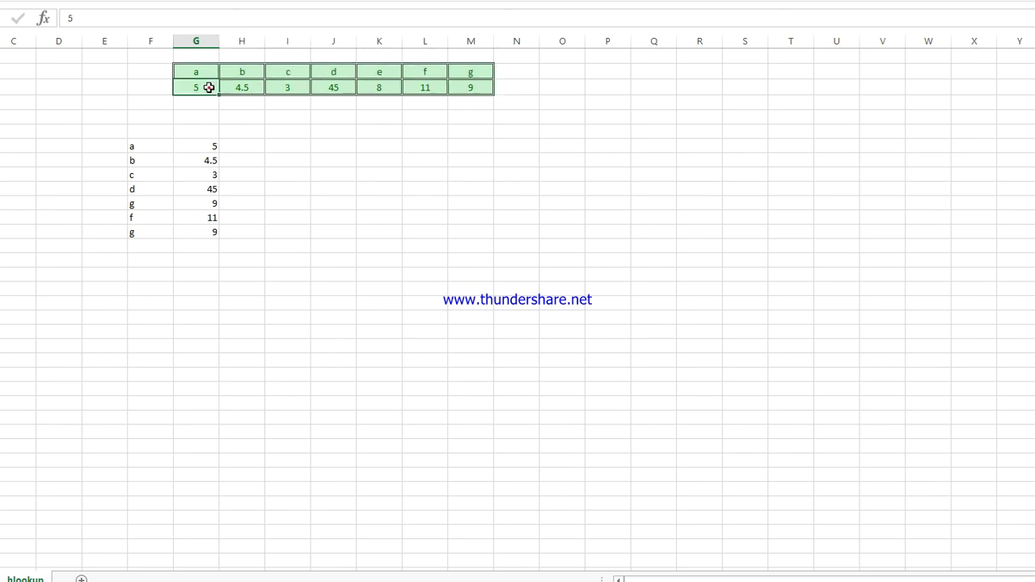
pyautogui.moveTo(209, 87); pyautogui.dragTo(468, 96)
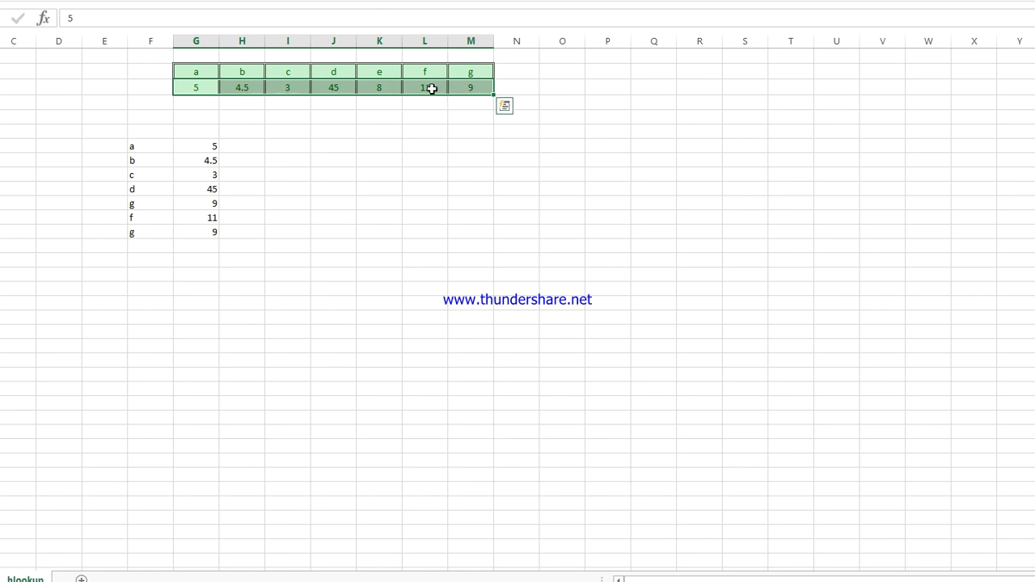
pyautogui.click(432, 89)
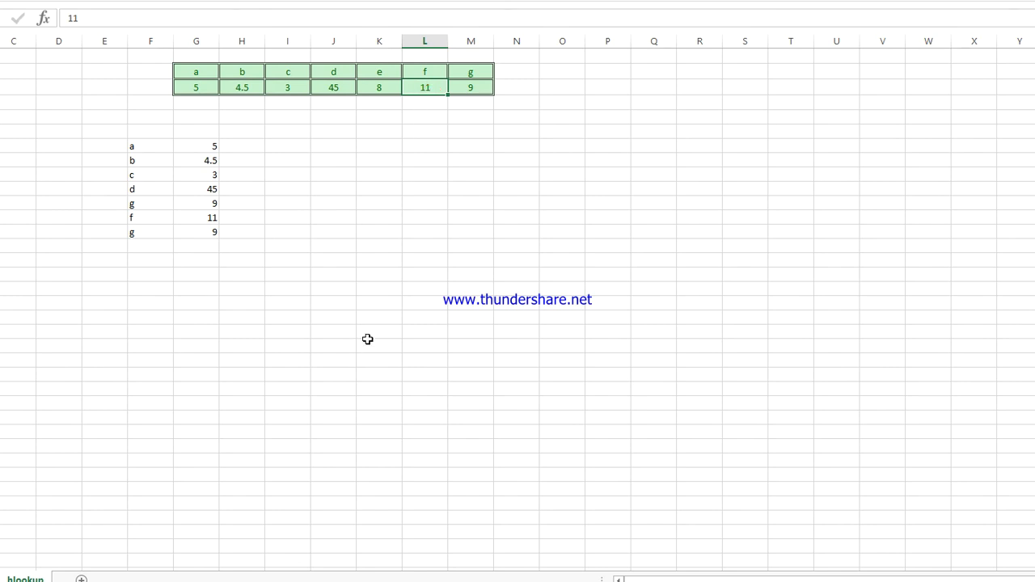